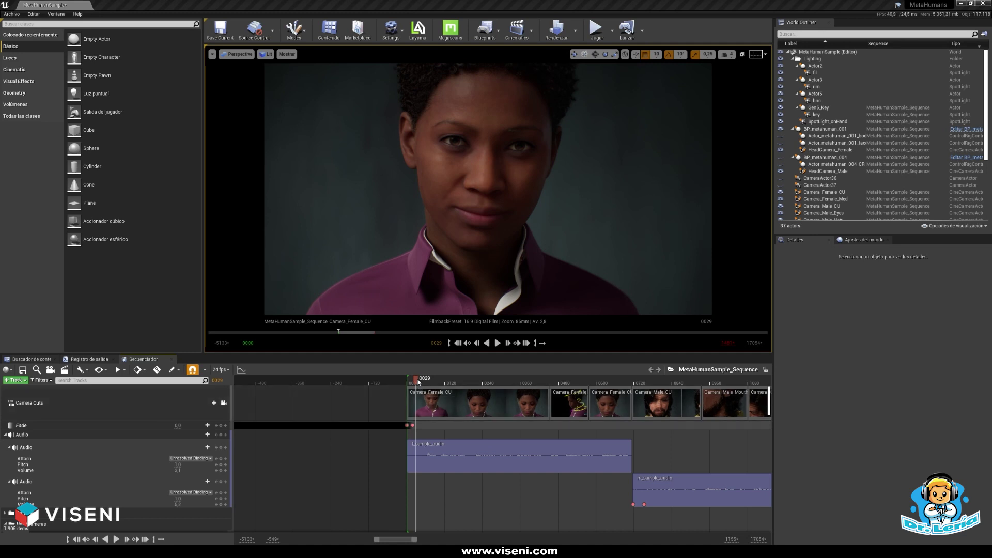
Step: Play the MetaHuman sequence from frame 33 and stop it at frame 878 on the man's close-up
drag(418, 381, 419, 381)
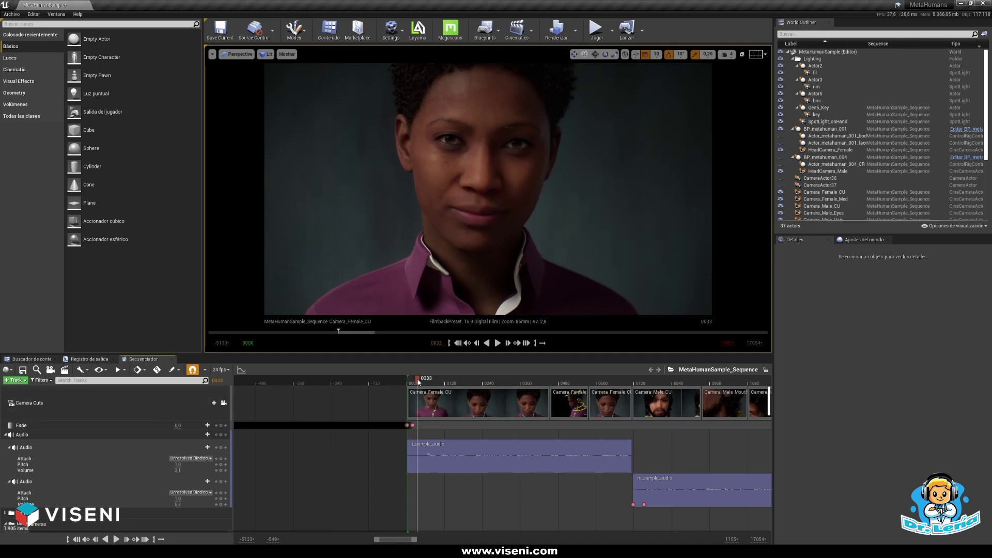
key(space)
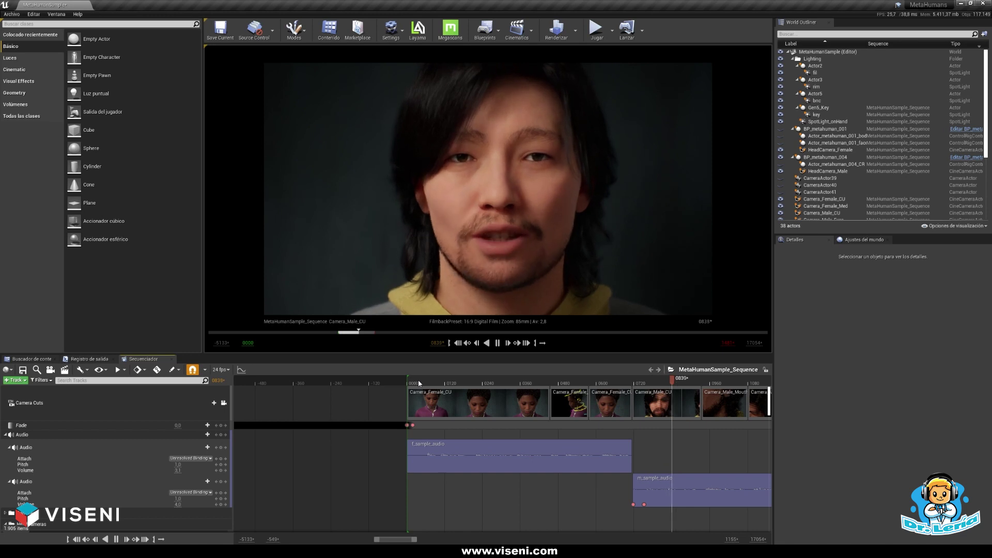
key(space)
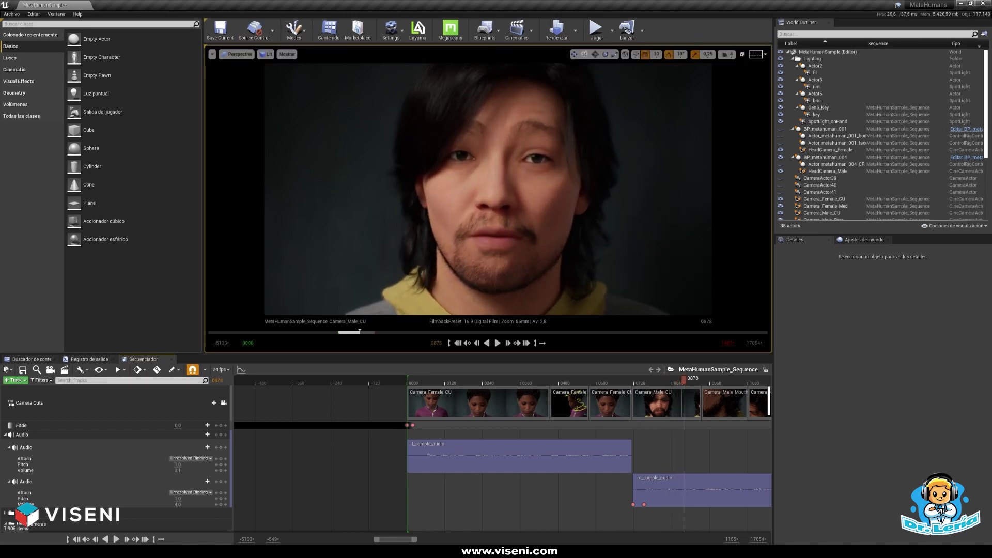
Step: Unlock the viewport from the sequence's camera cuts and move the playhead to frame 147
click(19, 361)
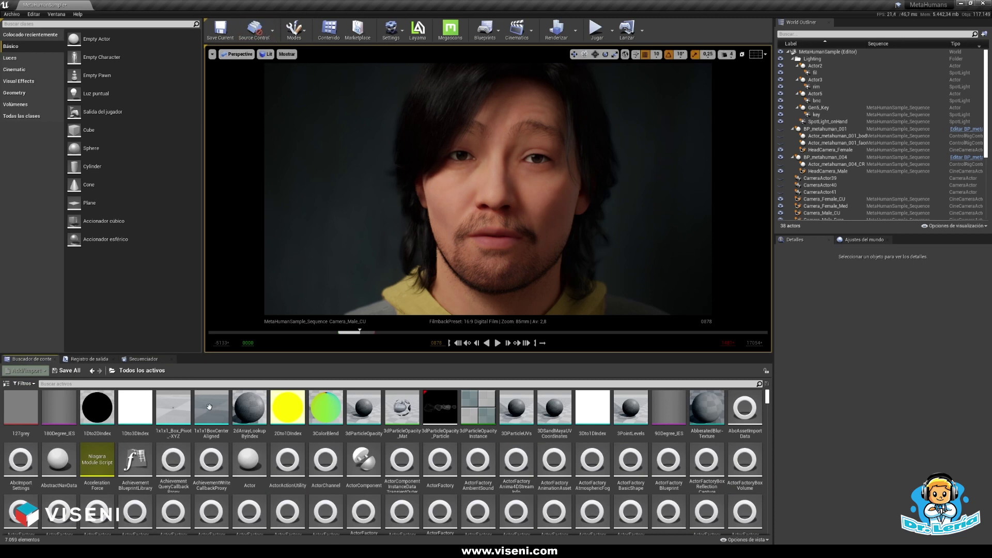
click(144, 359)
click(224, 403)
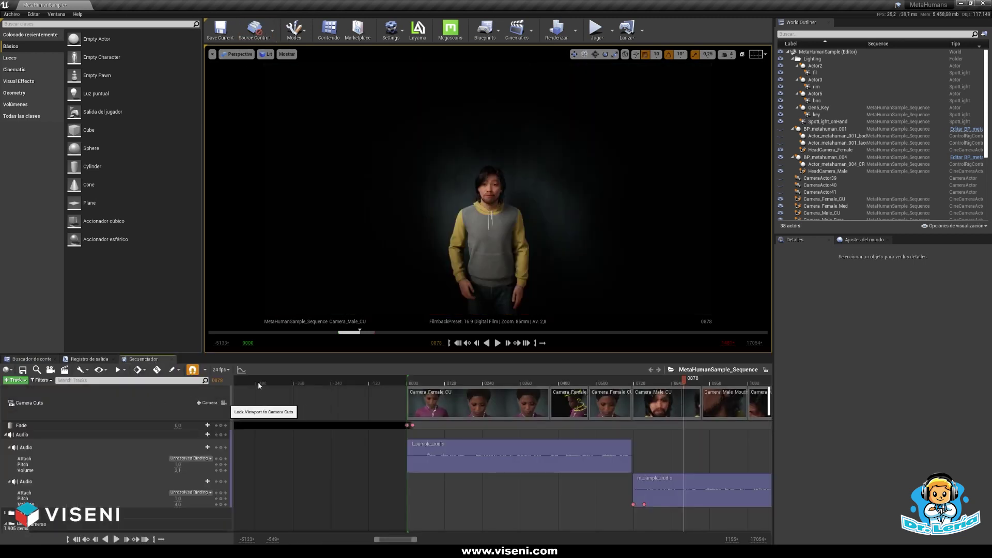
click(439, 382)
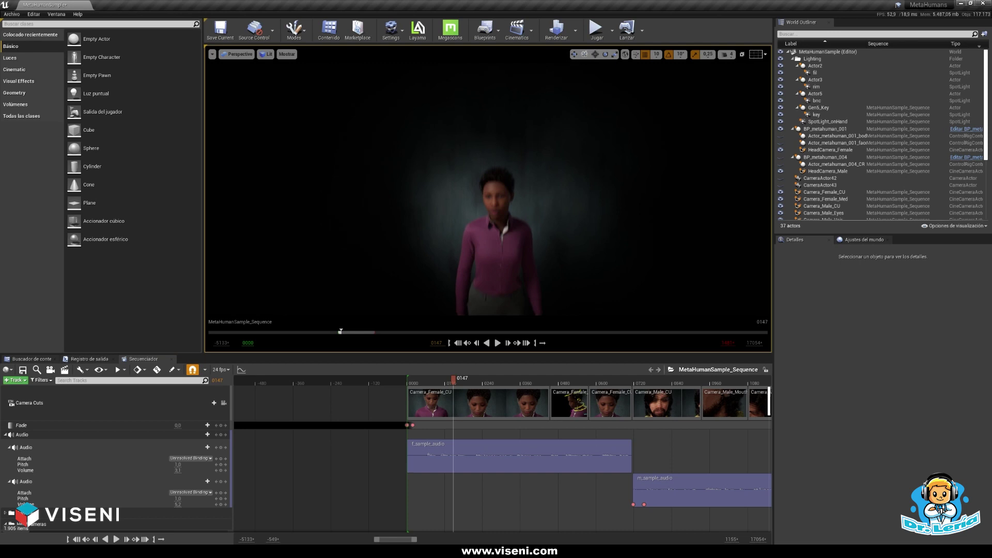
Step: Narrow the viewport's field of view to about 33.9 and frame the woman's face up close to examine skin and eyes
click(212, 54)
mouse_move(274, 117)
mouse_down()
mouse_move(261, 117)
mouse_move(269, 117)
mouse_up()
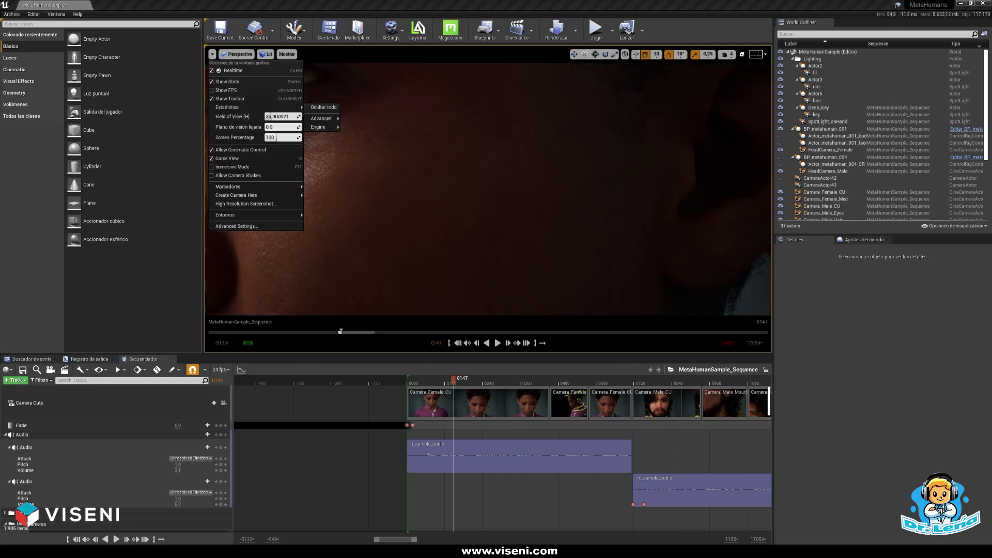
right_drag(440, 186, 351, 172)
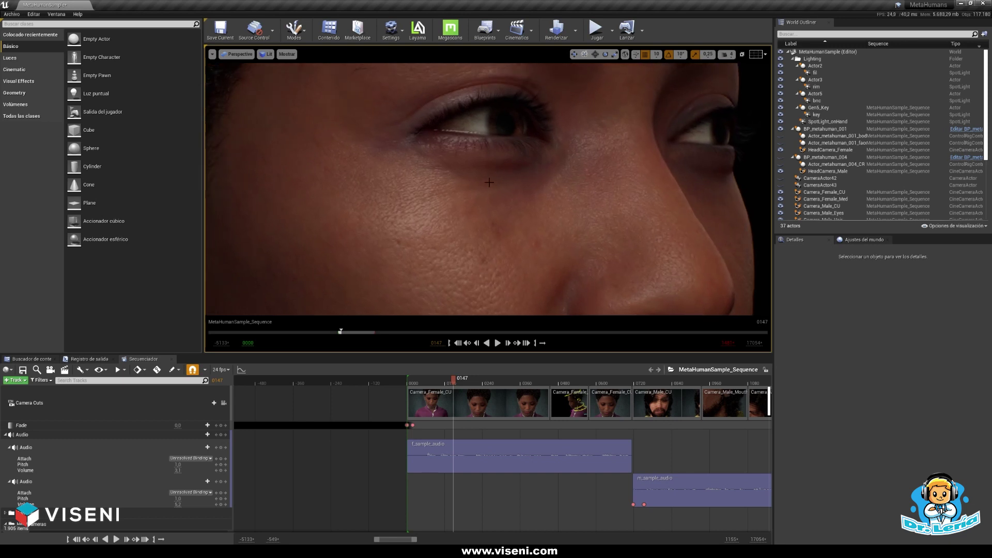
right_drag(351, 172, 356, 145)
right_drag(561, 199, 551, 179)
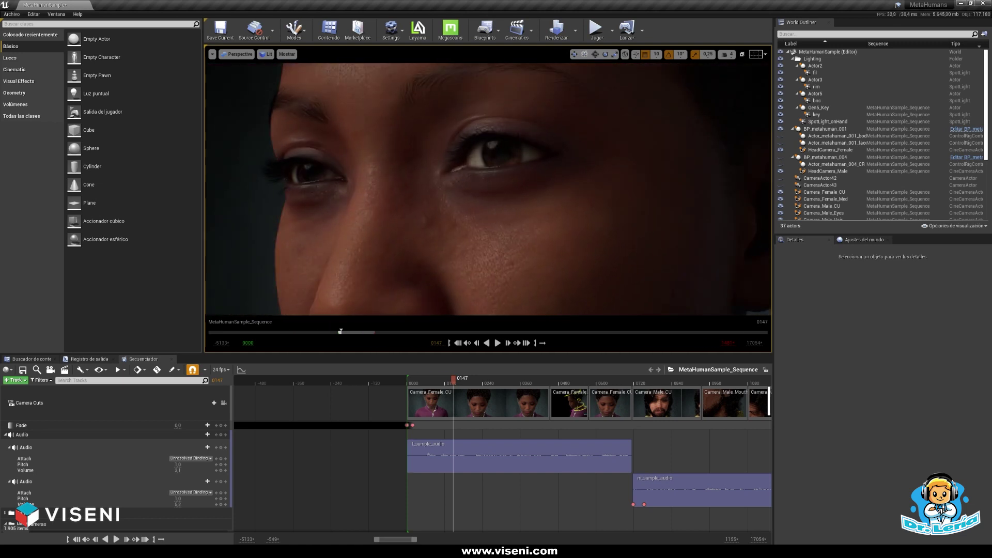
right_drag(487, 187, 488, 186)
Step: Inspect the woman's face in Detail Lighting and Brush Wireframe modes, and return the viewport to Lit mode
key(alt+5)
right_drag(471, 221, 470, 221)
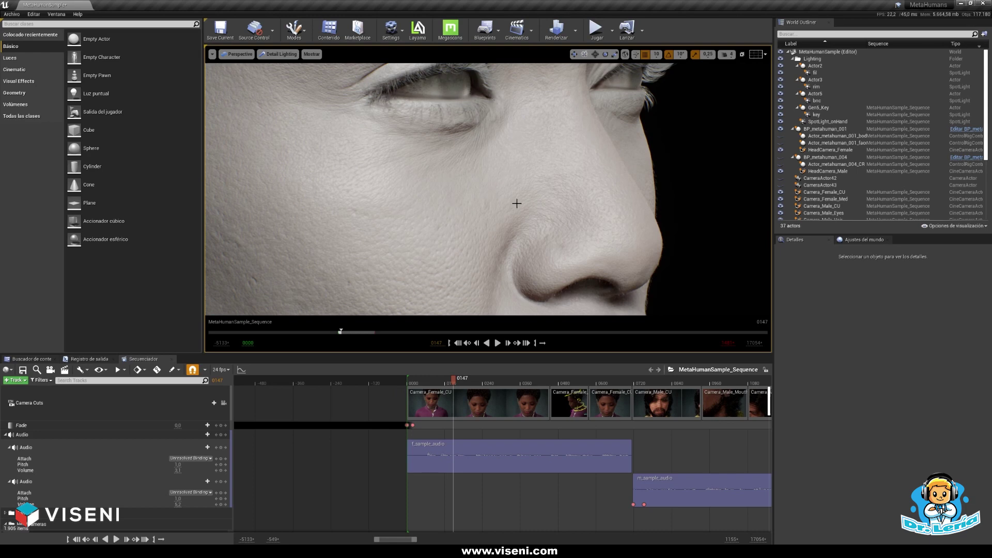
key(alt+2)
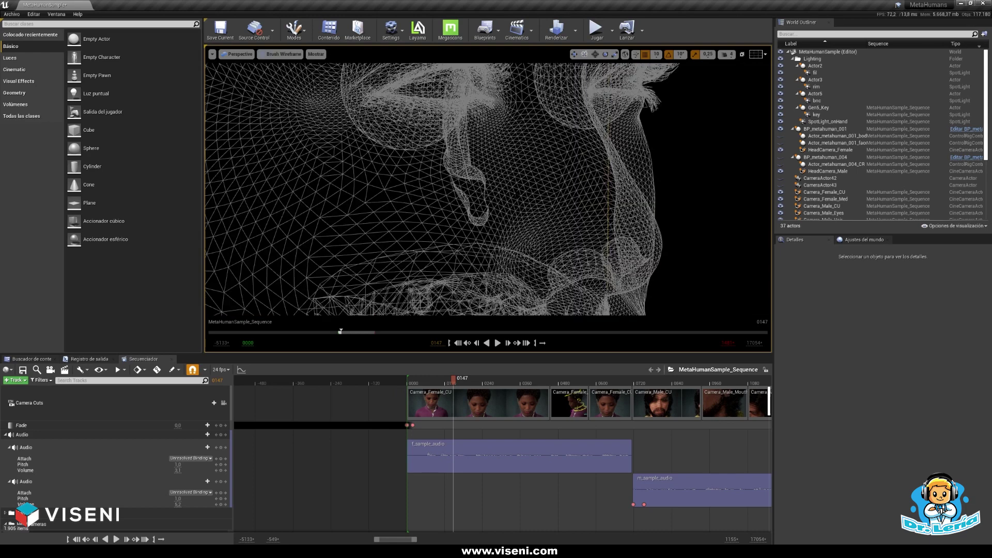
right_drag(488, 189, 431, 193)
key(alt+4)
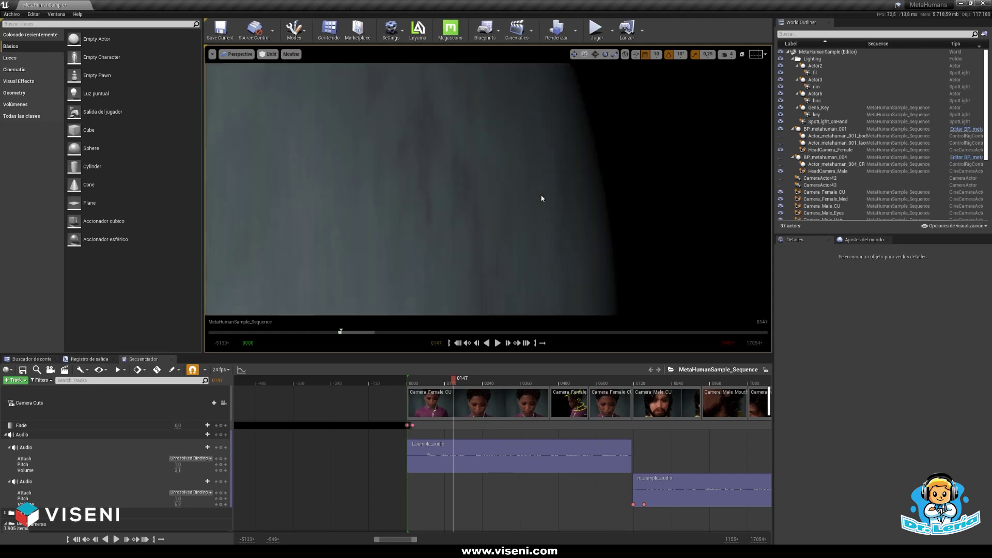
right_drag(430, 194, 473, 169)
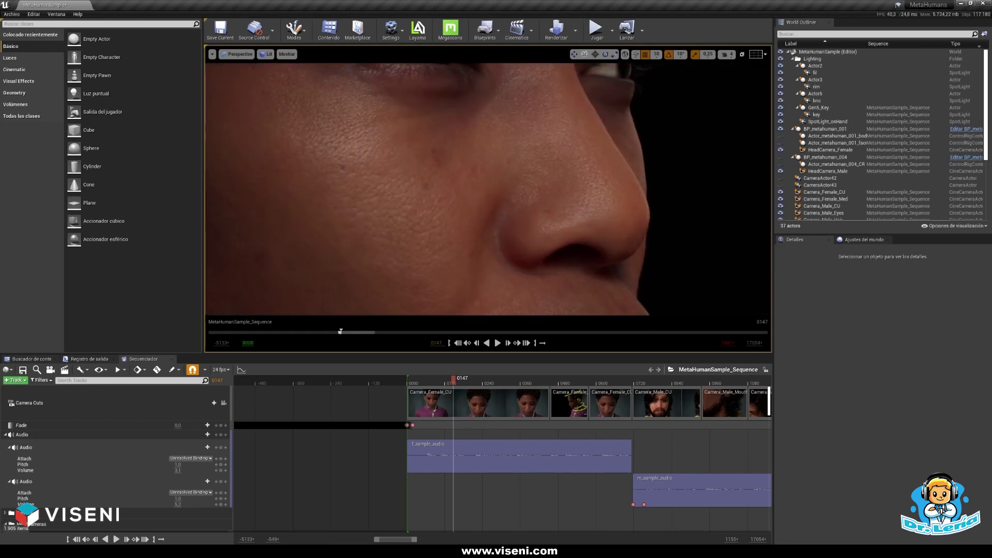
Step: Narrow the viewport's field of view to about 24 and reframe the woman's face from the side
click(212, 55)
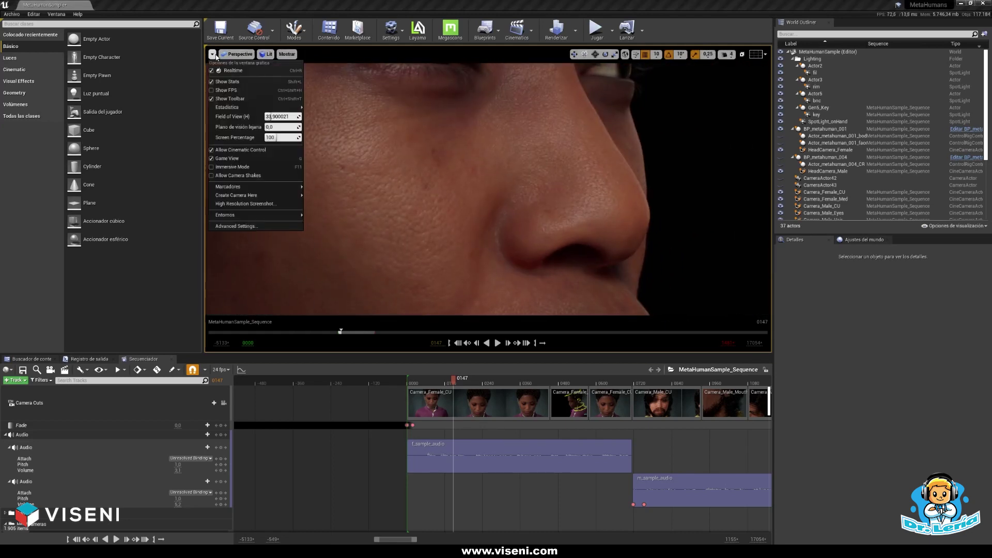
drag(274, 116, 272, 116)
right_drag(413, 191, 435, 154)
key(w)
key(s)
key(s)
key(s)
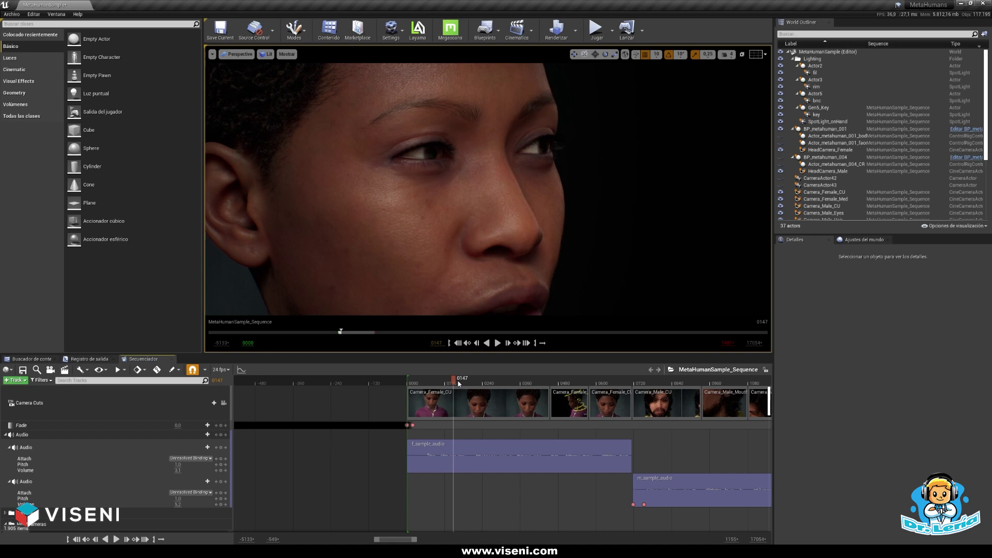
Step: Scrub the sequence to frames 402 and 520 while examining the woman's eyes and facial animation up close
drag(458, 383, 534, 388)
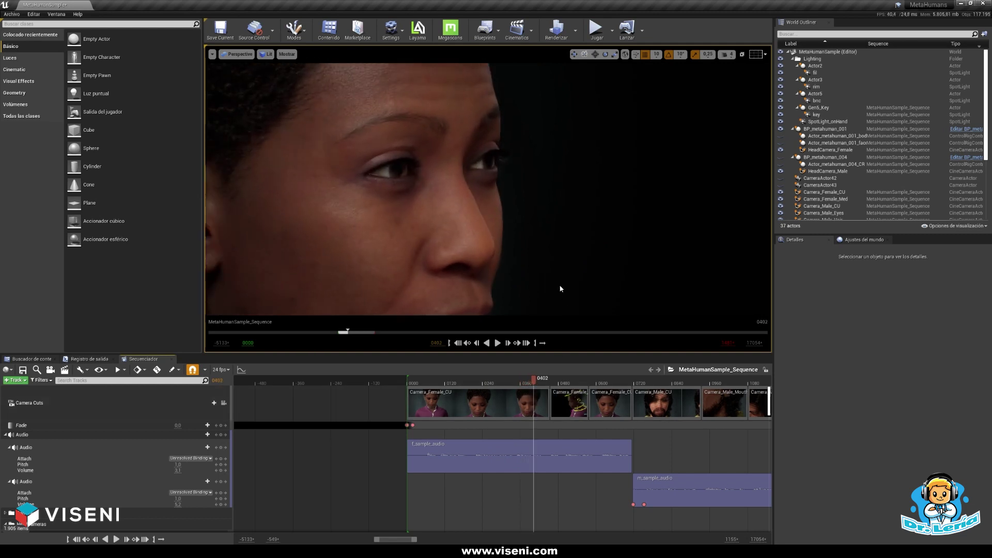
right_drag(560, 289, 414, 284)
key(d)
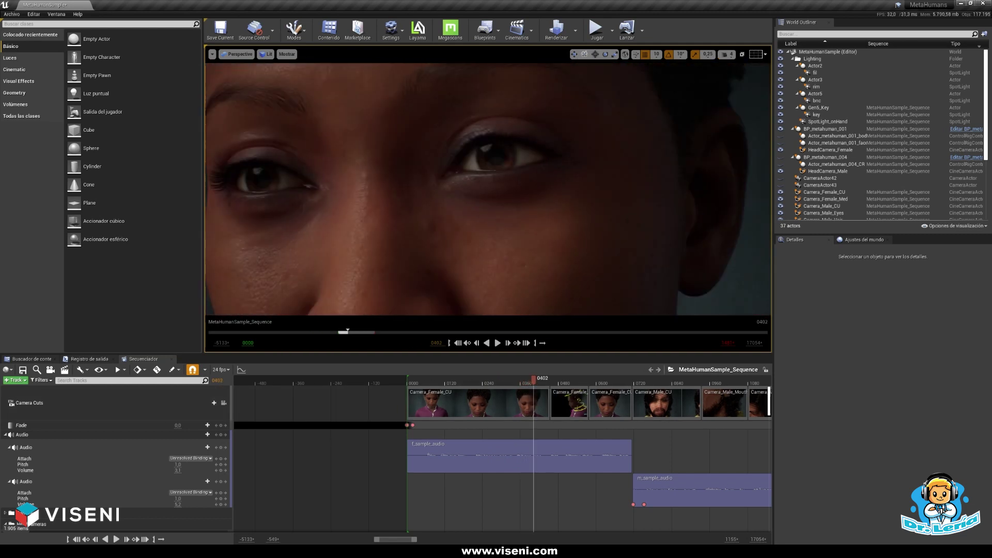
drag(543, 283, 541, 281)
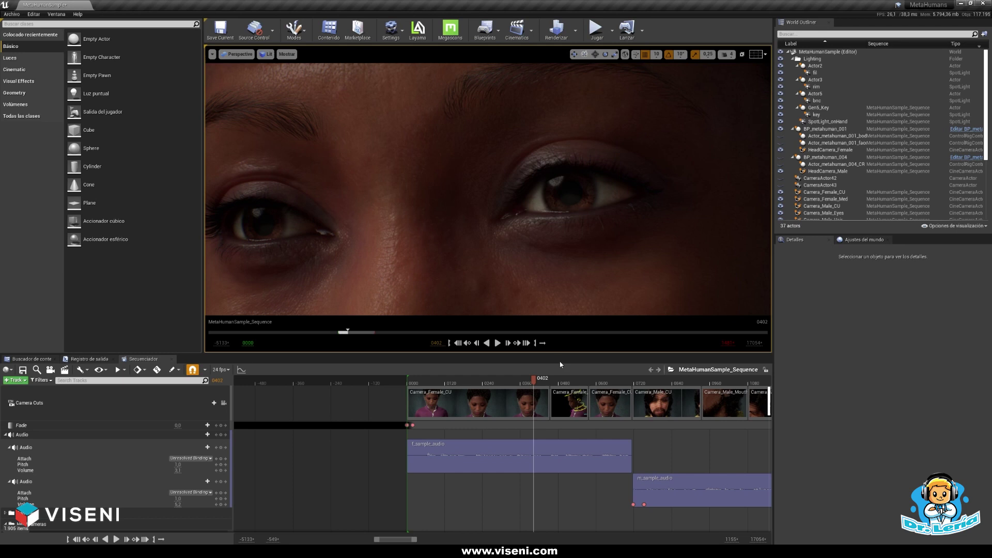
drag(537, 380, 571, 379)
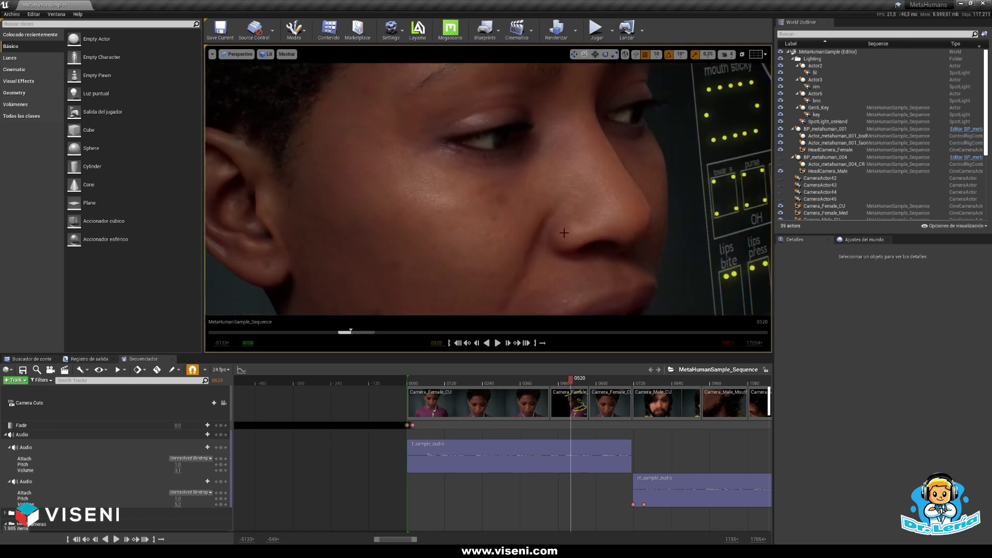
Step: Move the playhead back to frame 189 and turn on the FPS display in the viewport
click(468, 381)
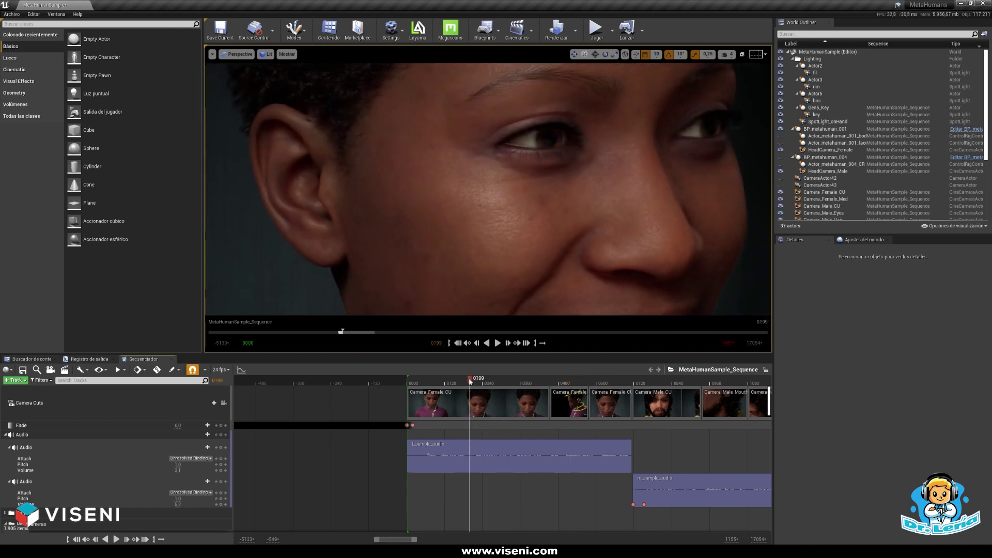
click(212, 53)
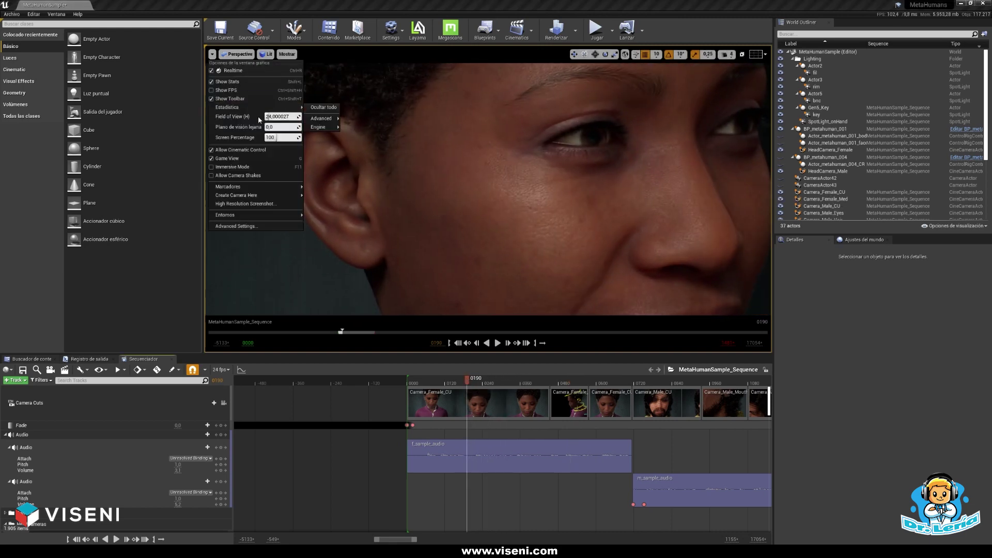
click(223, 91)
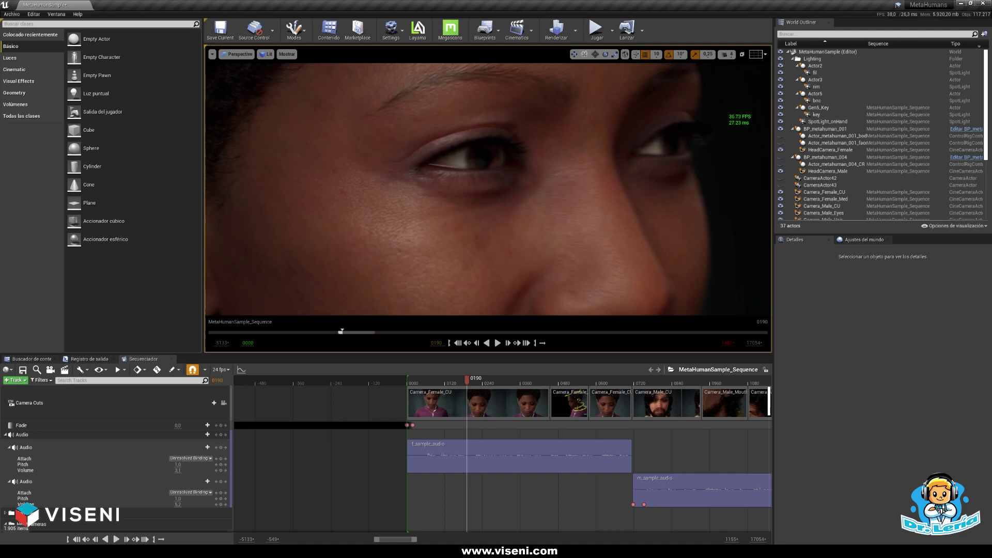
mouse_move(488, 189)
right_down()
mouse_move(468, 202)
mouse_move(481, 199)
right_up()
mouse_move(469, 381)
mouse_down()
mouse_move(501, 378)
mouse_move(450, 378)
mouse_move(466, 379)
mouse_up()
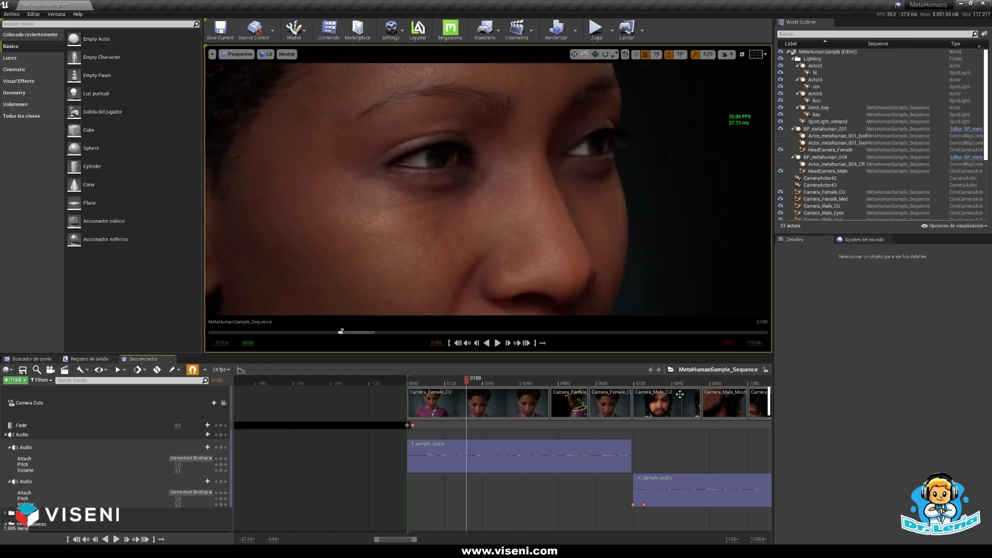
Step: Move the playhead to frame 792 and examine the man's skin, moustache and eyes up close
click(657, 381)
right_drag(602, 259, 591, 230)
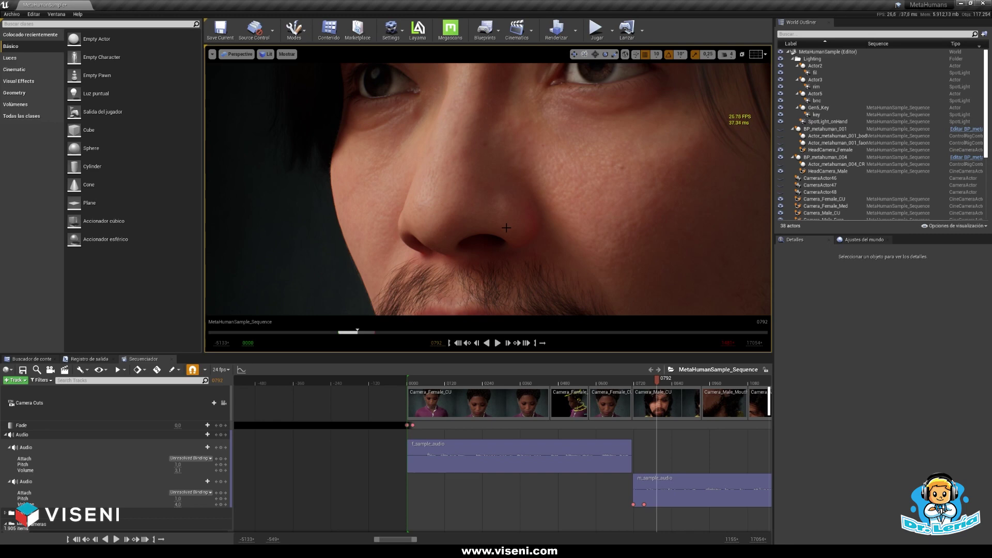
right_drag(507, 220, 491, 233)
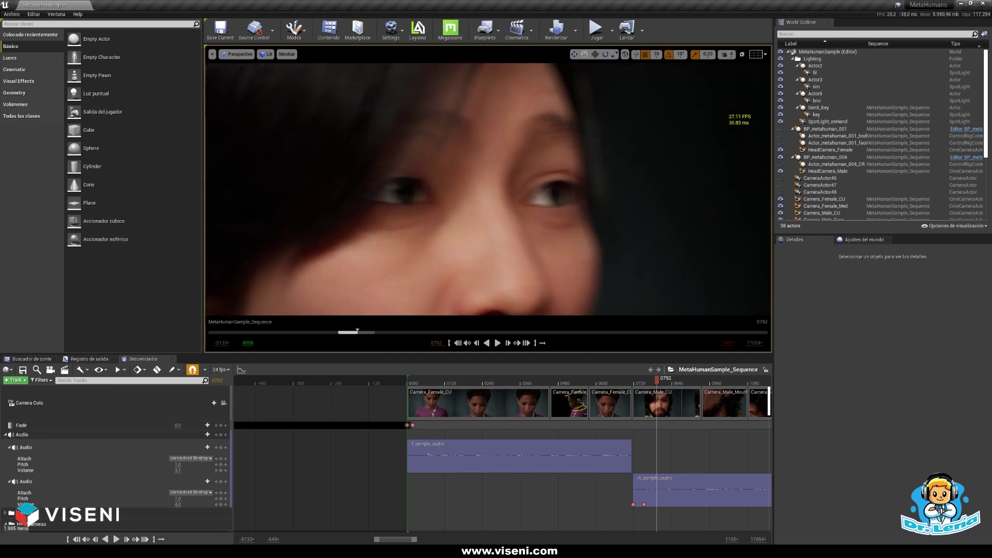
Step: Play back the man's animation, rewind it slightly, stop at frame 931 and examine his beard
key(space)
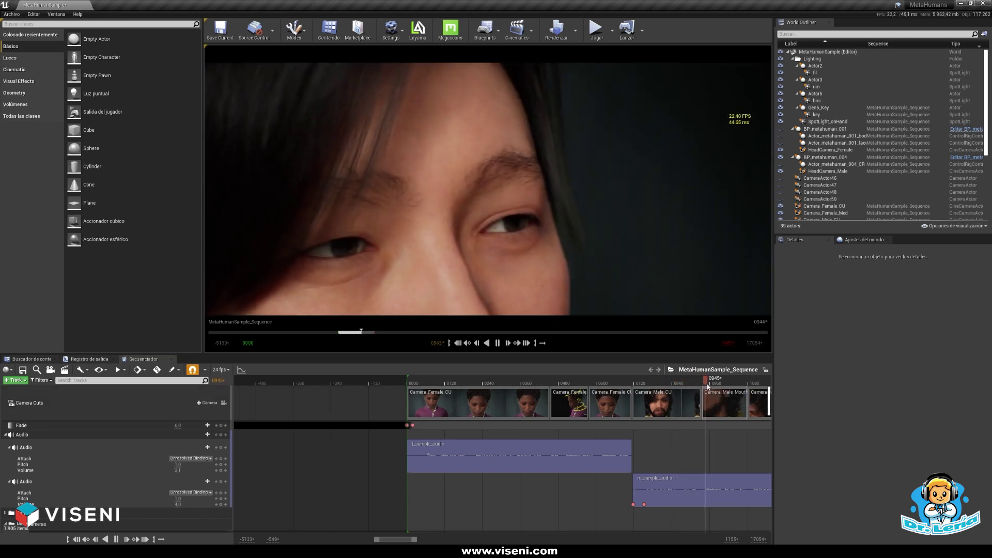
drag(709, 380, 694, 380)
key(space)
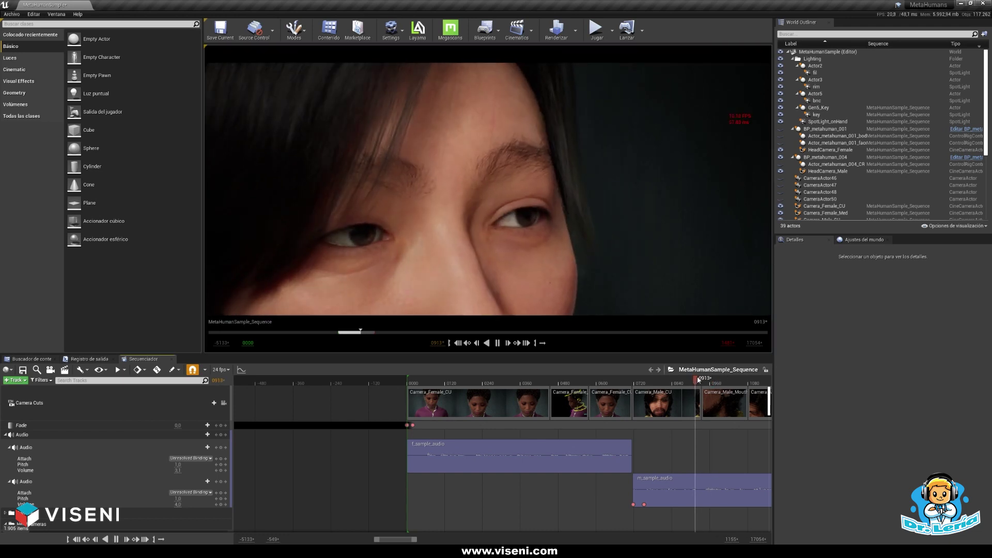
key(space)
right_drag(594, 233, 605, 274)
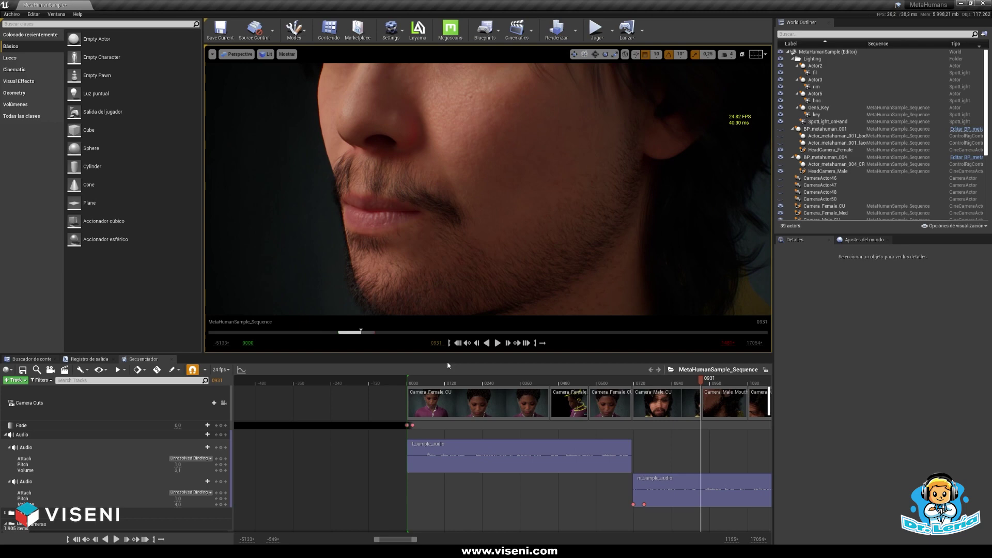
Step: Move the playhead to frame 223 and select the Face component of BP_metahuman_001, enlarging the component list
drag(565, 384, 477, 382)
right_drag(498, 285, 465, 331)
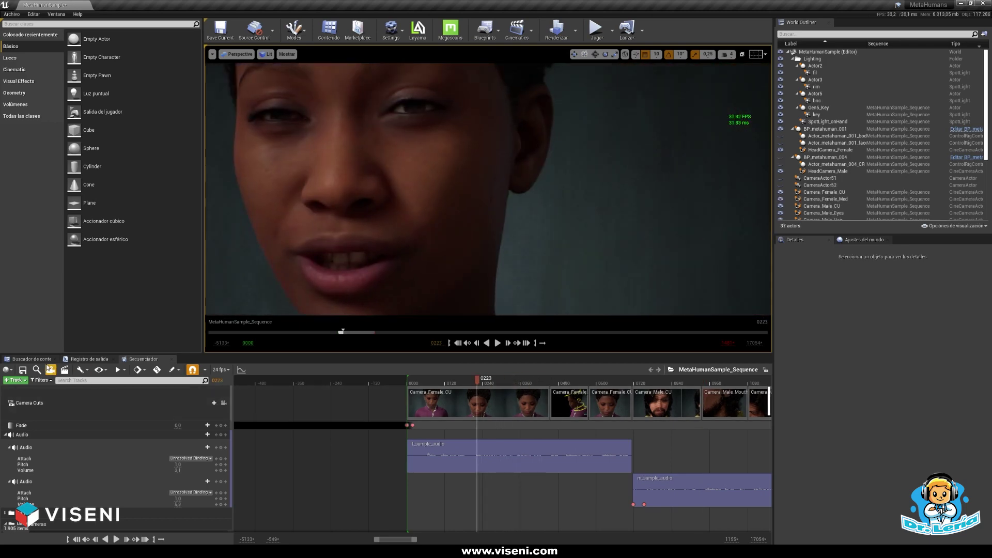
click(36, 358)
click(825, 128)
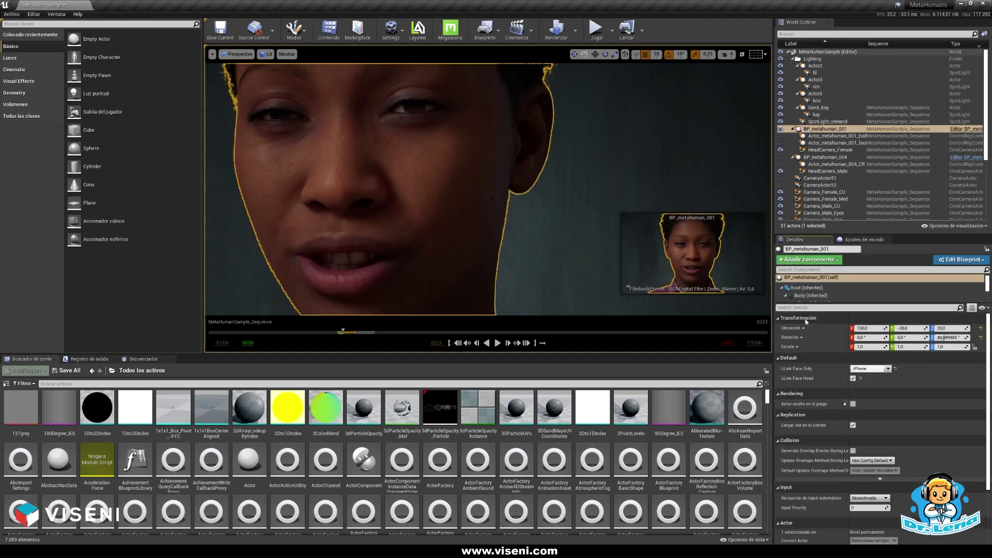
drag(804, 303, 815, 363)
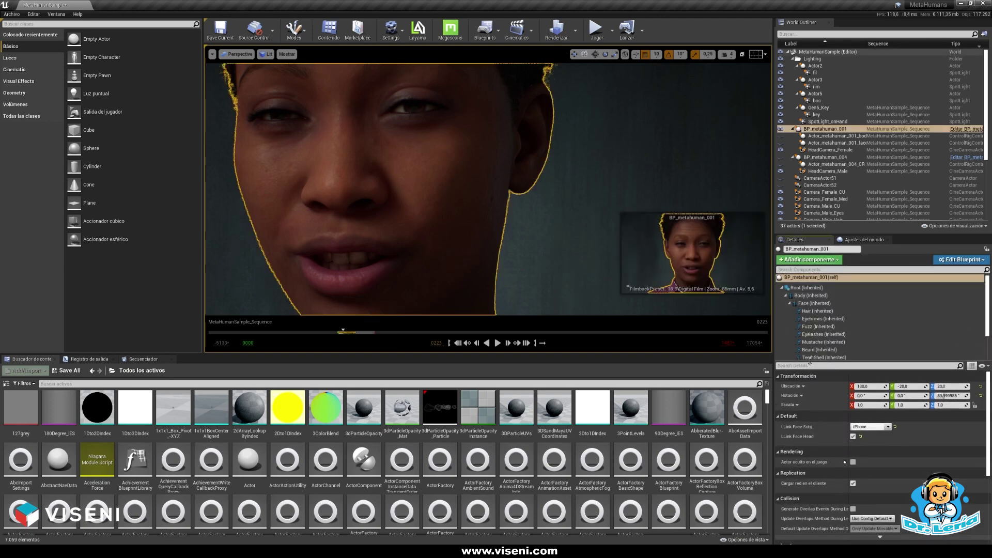
click(813, 303)
Step: Open the Face component's skeletal mesh, look through its facial bone hierarchy, and close the mesh editor
double_click(870, 491)
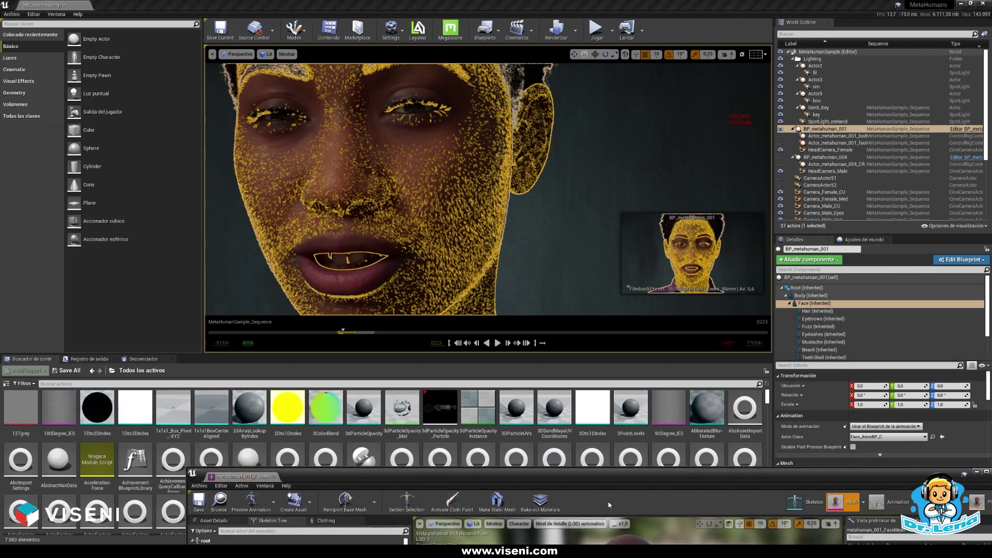
drag(615, 479, 623, 107)
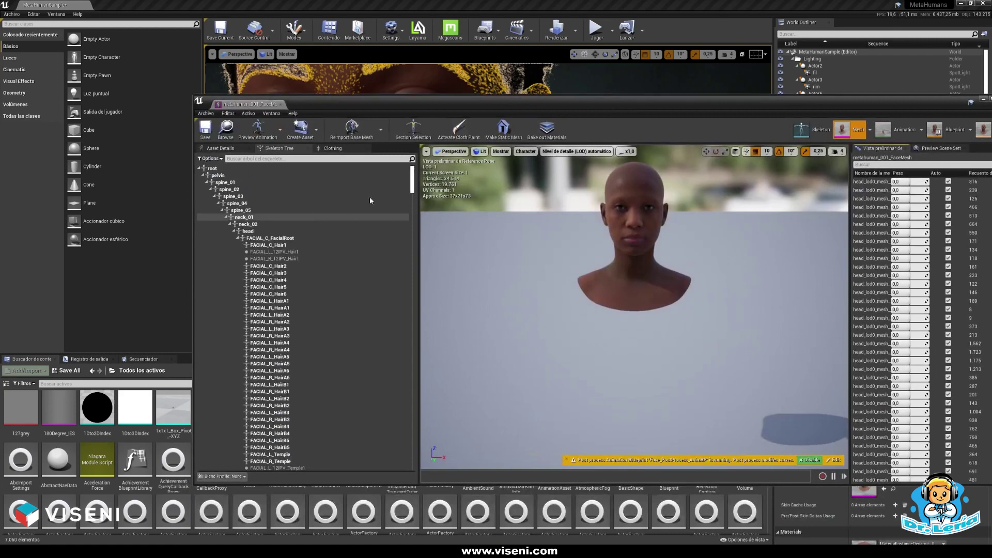
drag(412, 180, 220, 127)
double_click(202, 103)
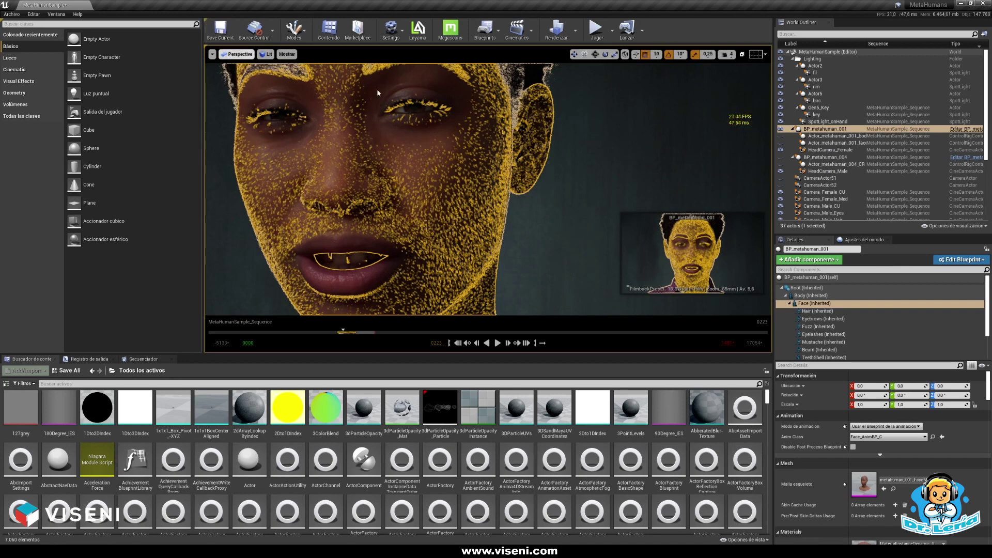
right_drag(378, 93, 351, 93)
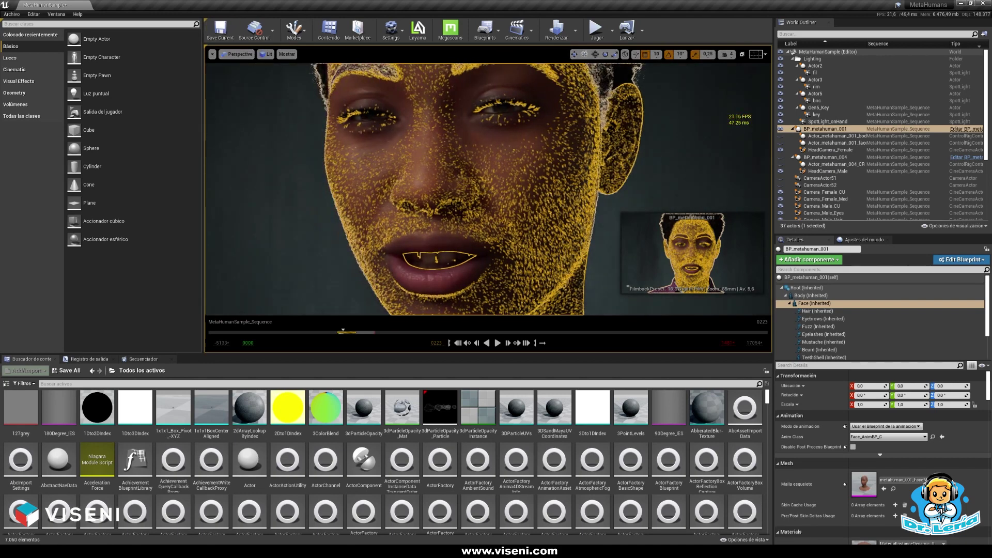
Step: Switch the viewport to Detail Lighting, select the background plane instead of the woman, and examine her lip and chin skin up close
key(alt+6)
key(alt+5)
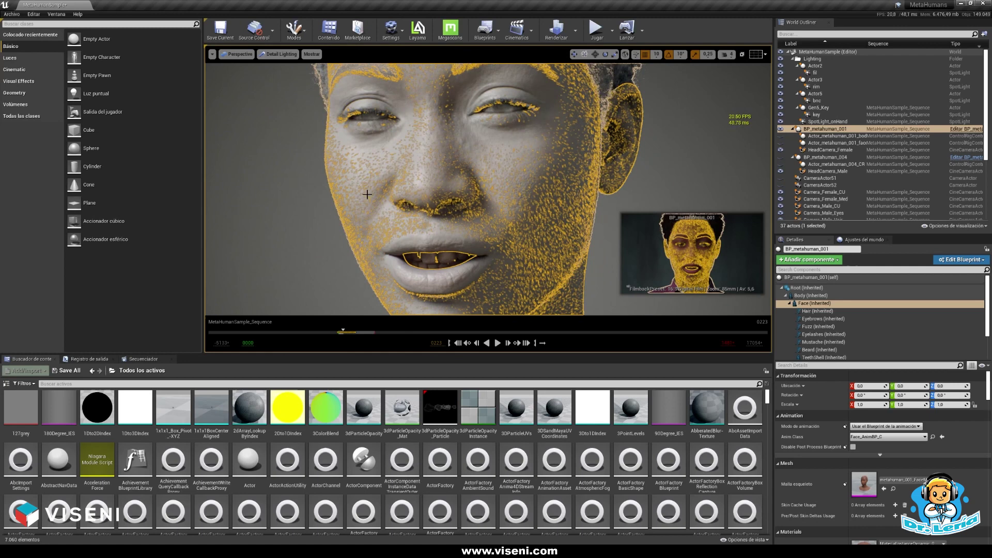
click(289, 165)
right_drag(583, 152, 563, 206)
key(w)
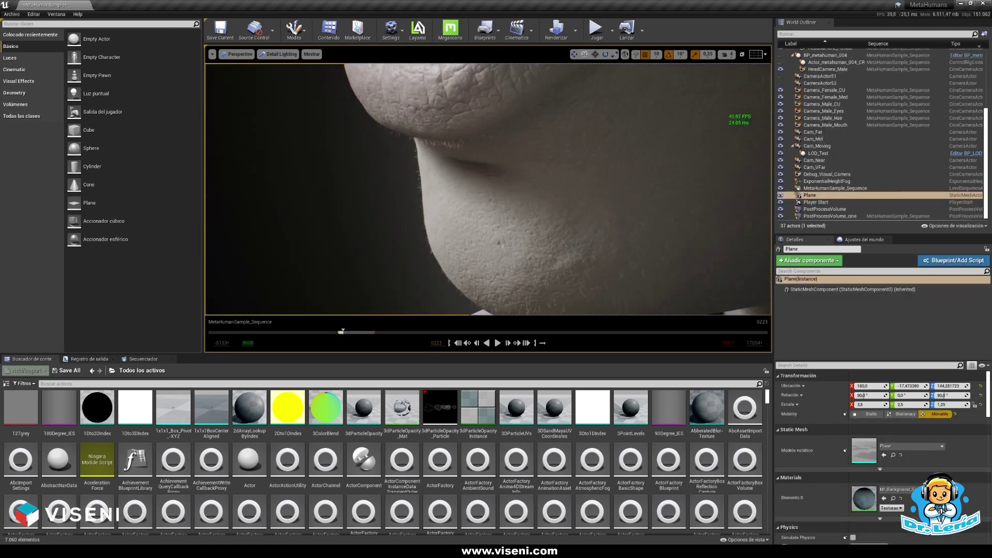
key(a)
right_drag(407, 140, 517, 142)
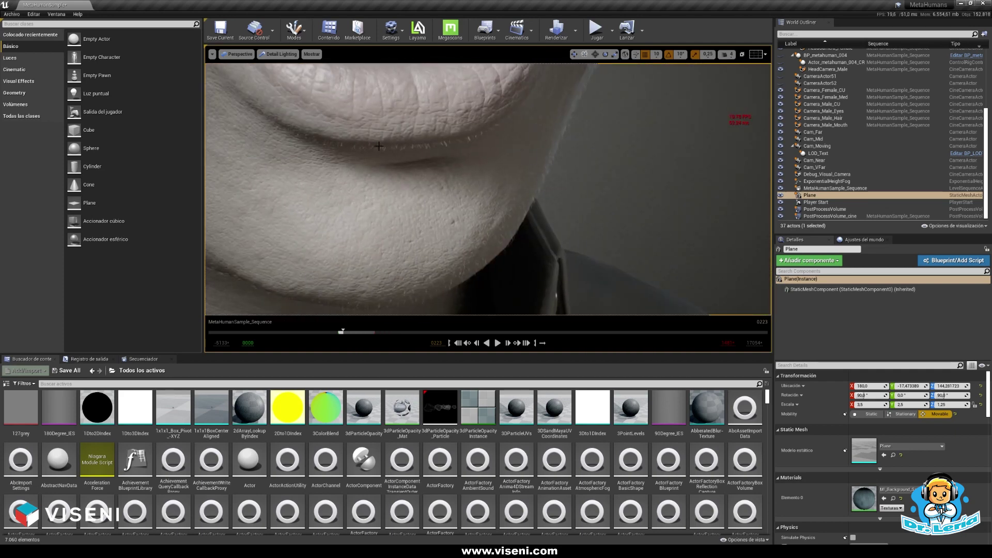
right_drag(440, 148, 330, 155)
right_drag(413, 165, 475, 196)
right_drag(450, 151, 468, 140)
Step: Return the viewport to Lit shading and select the woman in the viewport
key(alt+3)
key(alt+4)
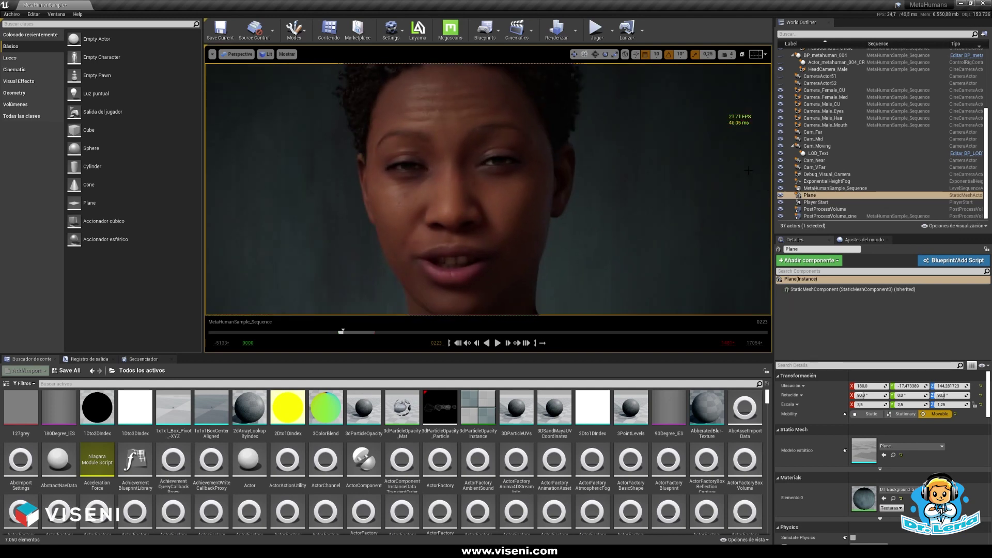
click(465, 217)
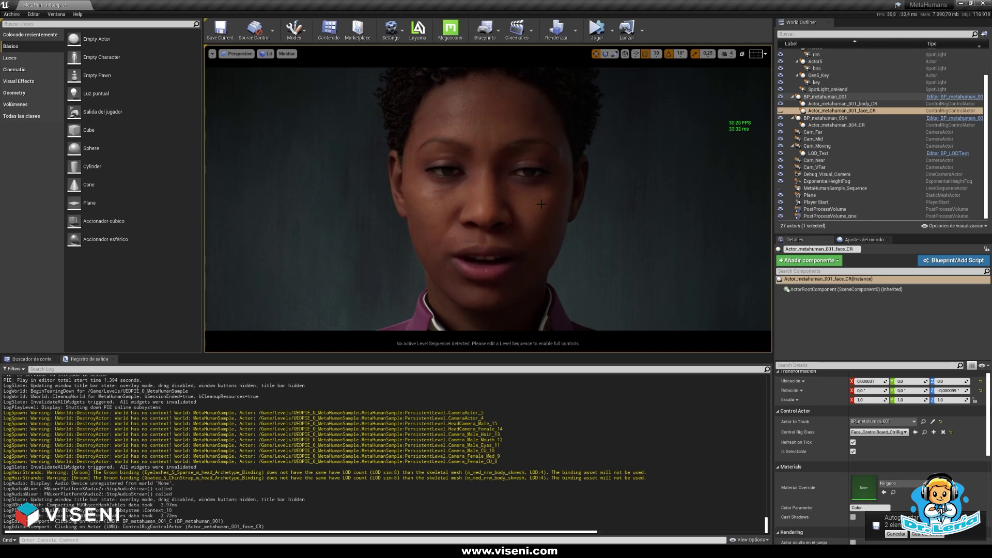
Step: Open the Sequence Recorder
click(56, 14)
mouse_move(93, 29)
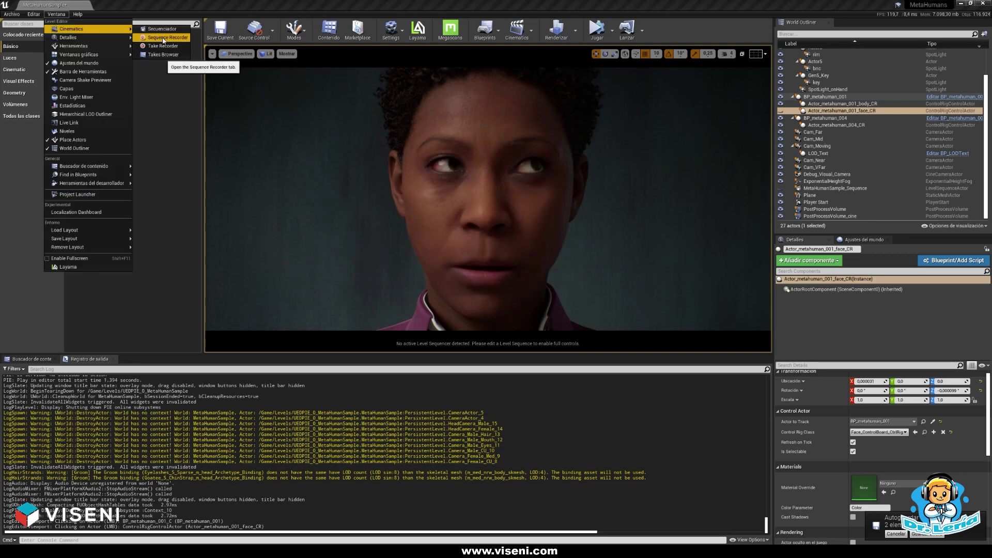
click(164, 38)
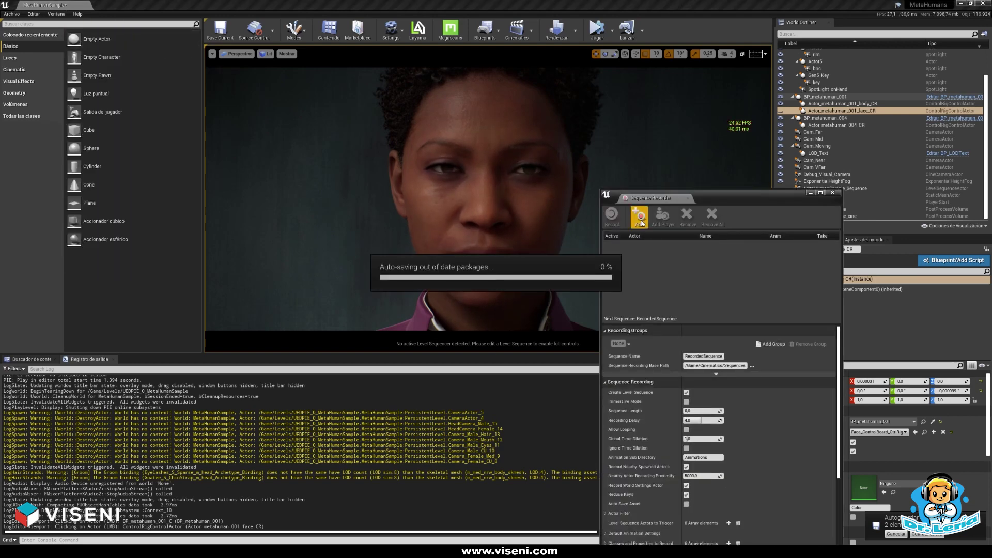
Step: Add BP_metahuman_001 to the recorder's actor list, record a take of its live facial performance and stop the recording
click(541, 205)
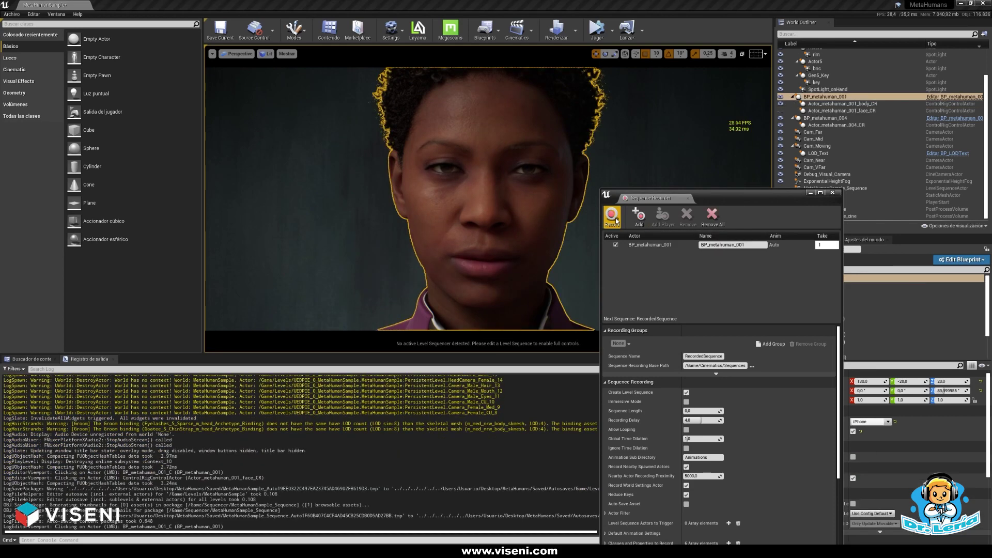
click(639, 214)
click(612, 214)
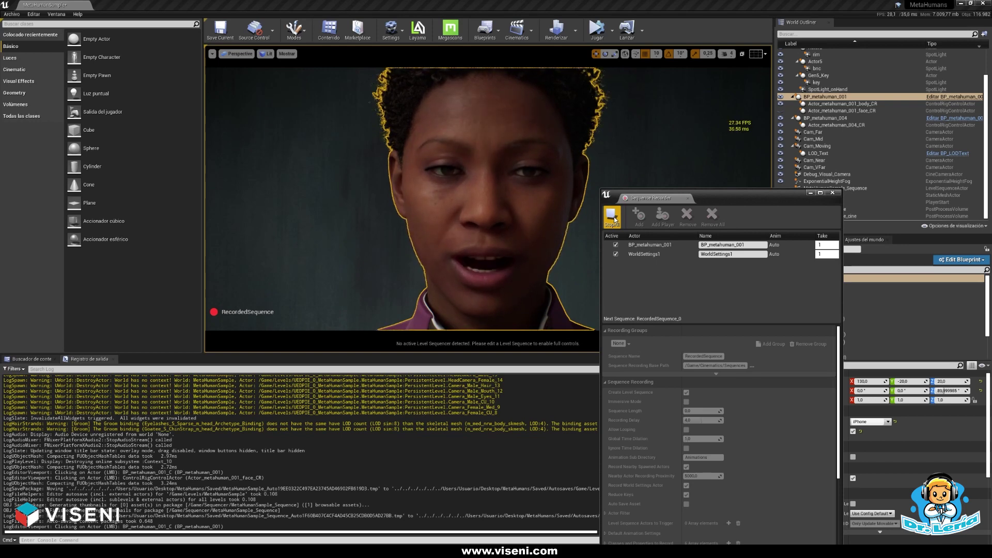
click(612, 216)
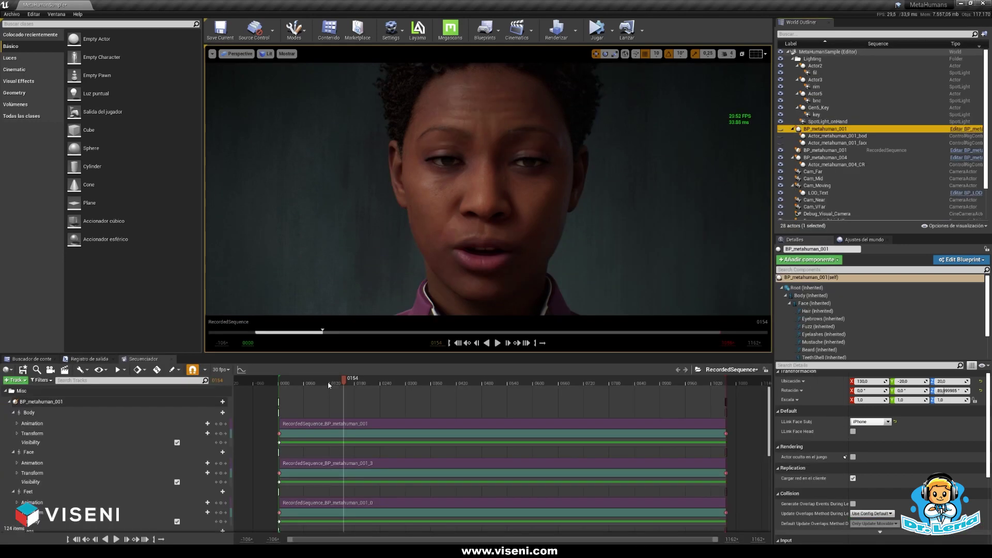
Step: Play back RecordedSequence from near its start and return the playhead to frame 35
drag(328, 382, 295, 381)
key(space)
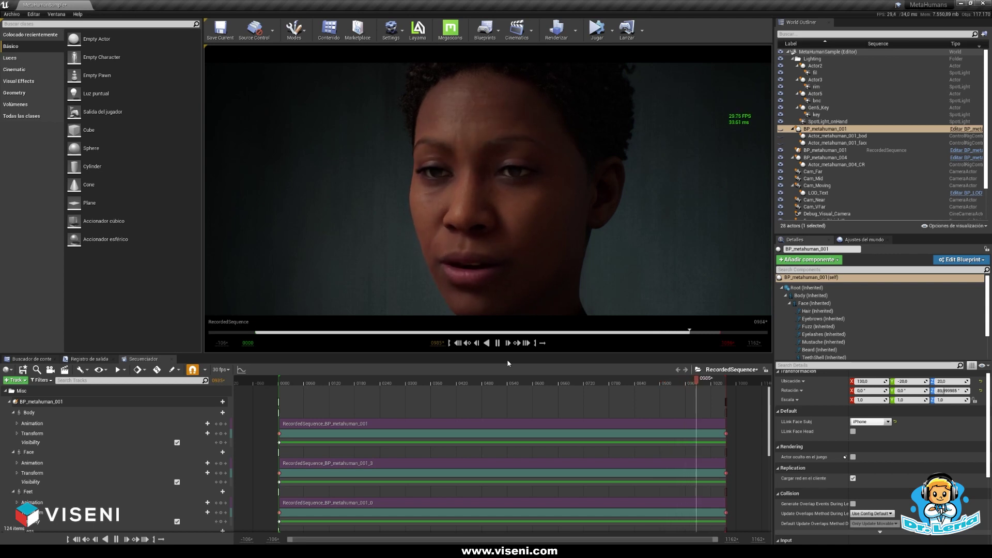
click(295, 383)
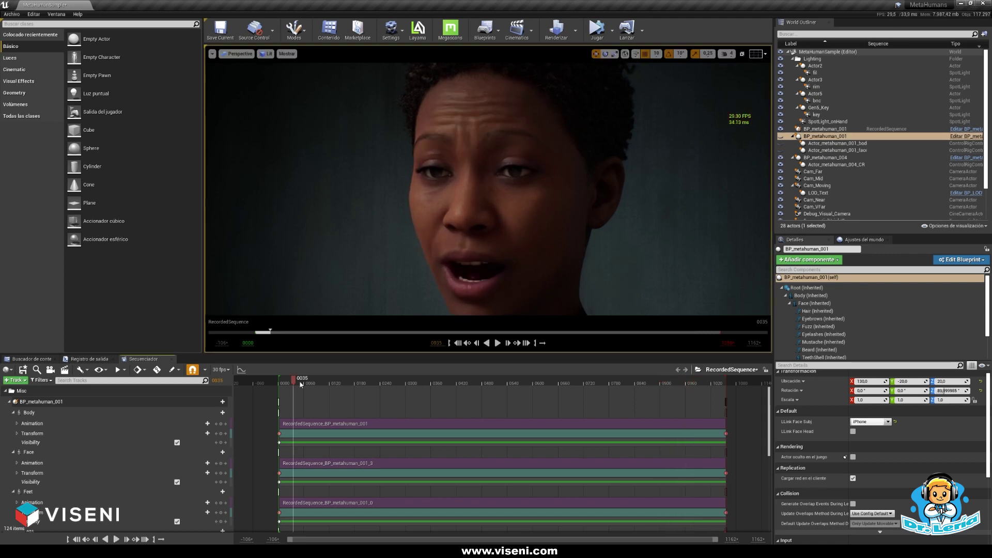